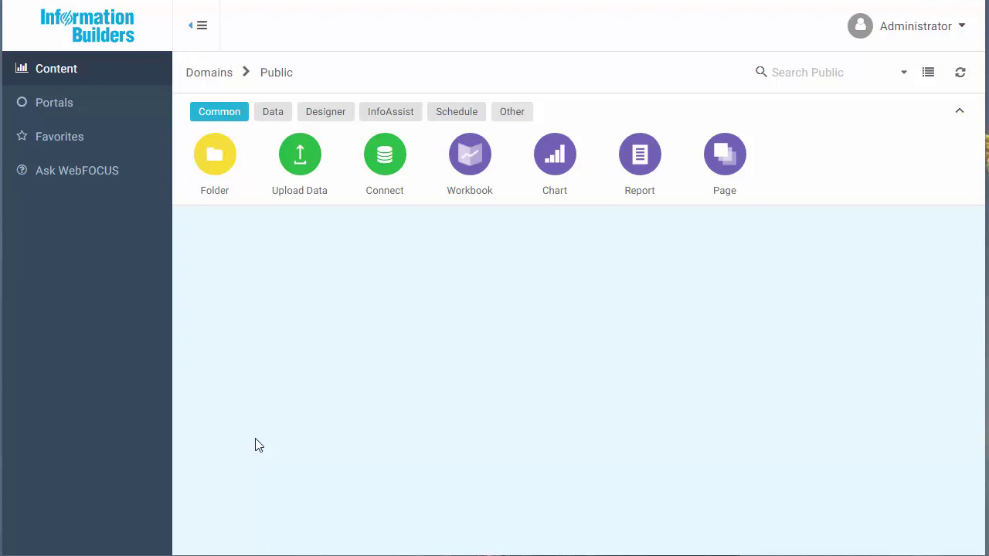
- Create a FOCEXEC that branches on &FOCSECUSER, setting &&DEFREGION to 'EMEA' for user1, 'South America' for user2, and 'North America' for all others
{"action": "left_click", "coordinate": [511, 113]}
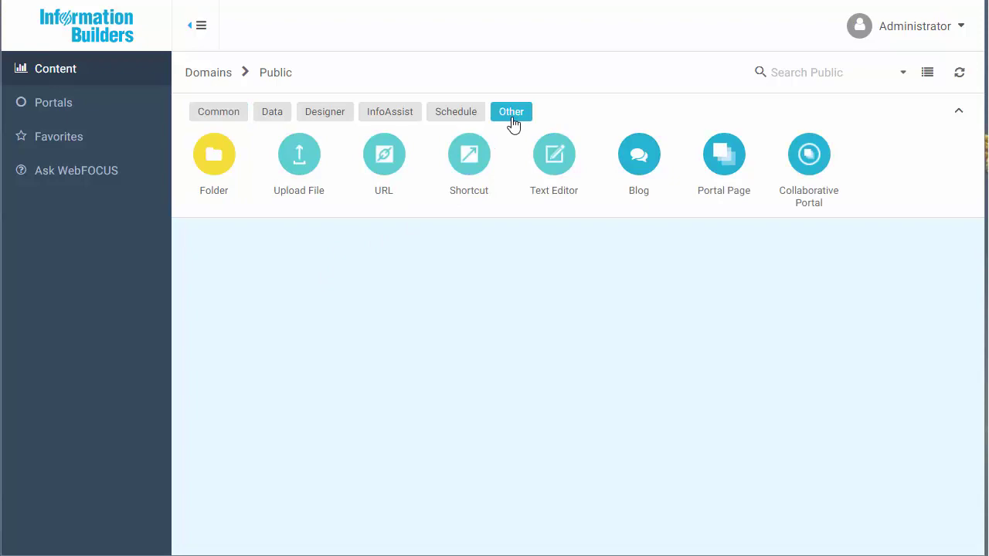
{"action": "left_click", "coordinate": [553, 169]}
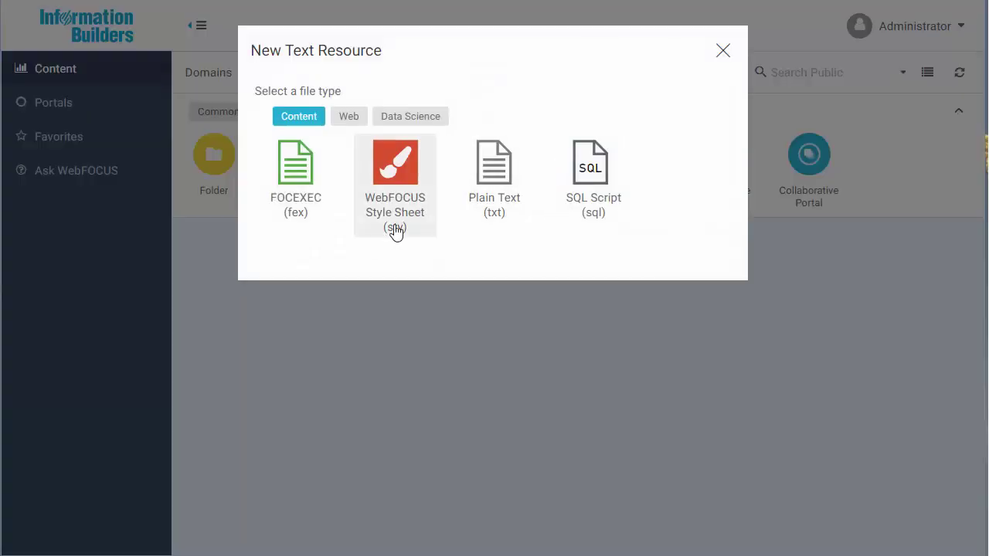
{"action": "left_click", "coordinate": [305, 204]}
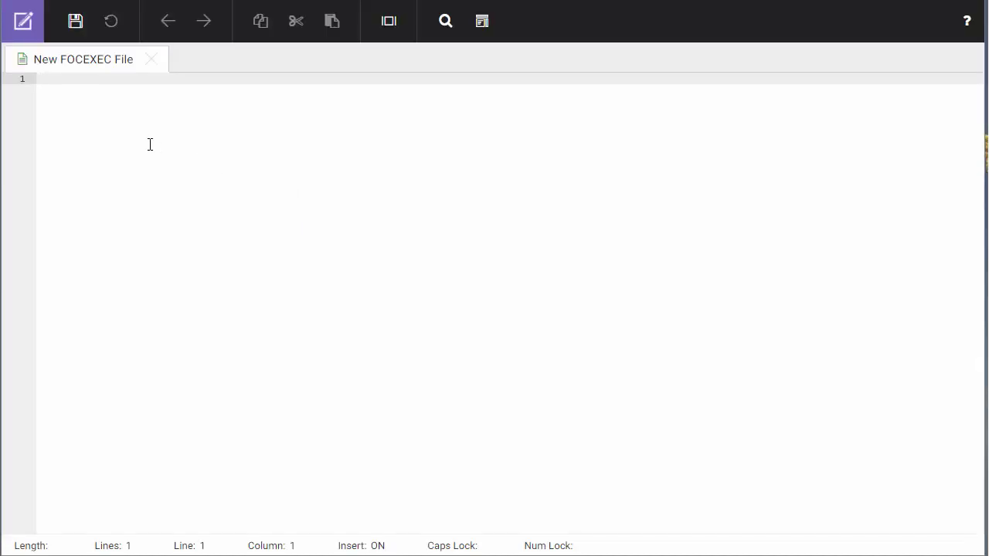
{"action": "type", "text": "-IF &FOCSECUSER EQ user1 GOTO USER1SET; -IF &FOCSECUSER EQ user2 GOTO USER2SET; -SET &&DEFREGION = 'North America'; -GOTO DONE;  -USER1SET -SET &&DEFREGION = 'EMEA'; -GOTO DONE;  -USER2SET -SET &&DEFREGION = 'South America'; -GOTO DONE;  -DONE"}
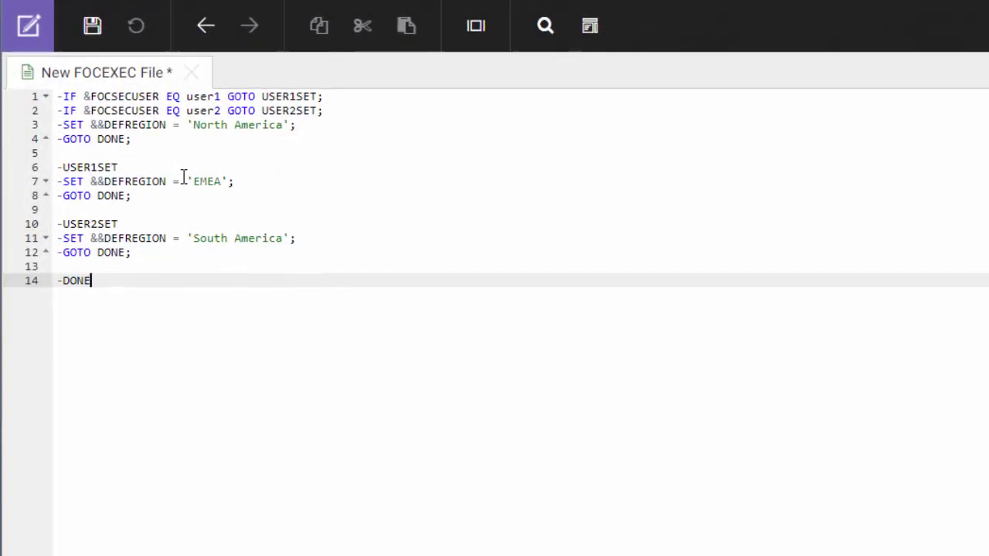
- Save the procedure in the Public domain with the title Personalized_Defaults and publish it
{"action": "left_click", "coordinate": [73, 25]}
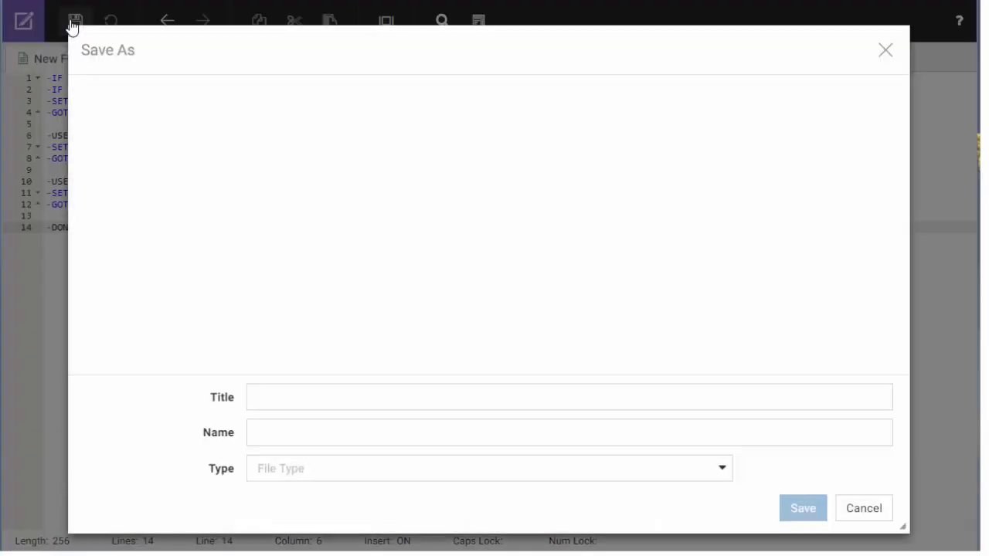
{"action": "left_click", "coordinate": [316, 391]}
{"action": "type", "text": "Personalized_Defaults"}
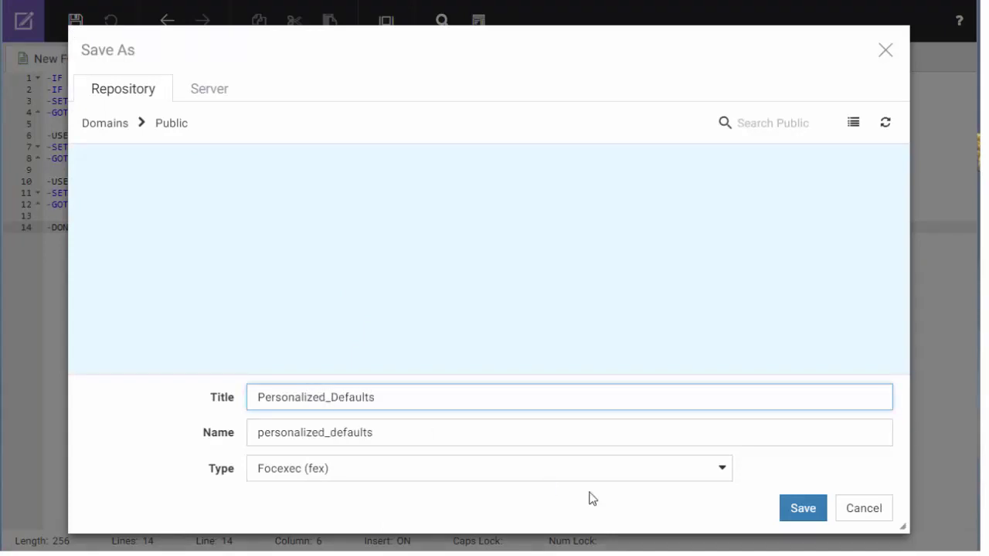
{"action": "left_click", "coordinate": [803, 509]}
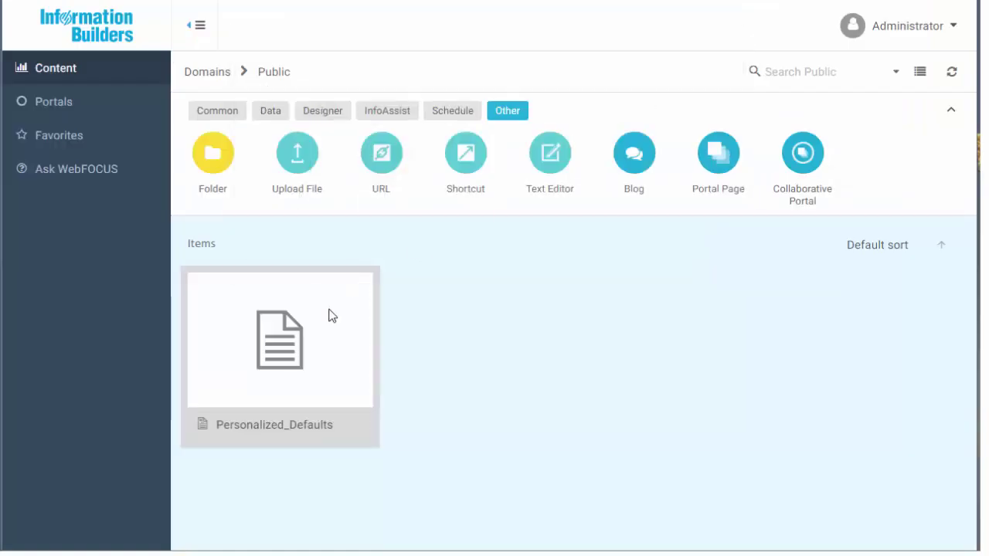
{"action": "right_click", "coordinate": [330, 315]}
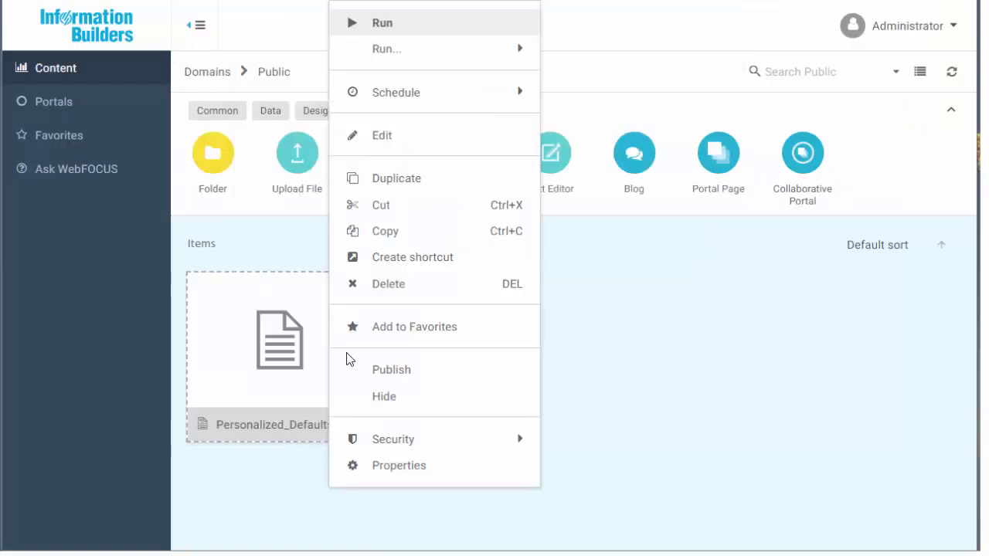
{"action": "left_click", "coordinate": [363, 370]}
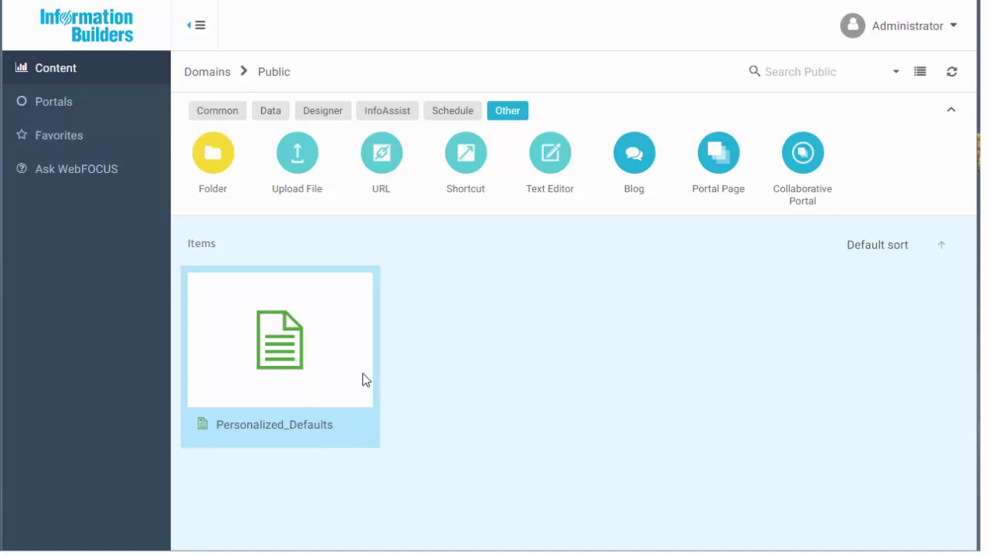
- Copy the full repository path of Personalized_Defaults from its properties
{"action": "right_click", "coordinate": [362, 373]}
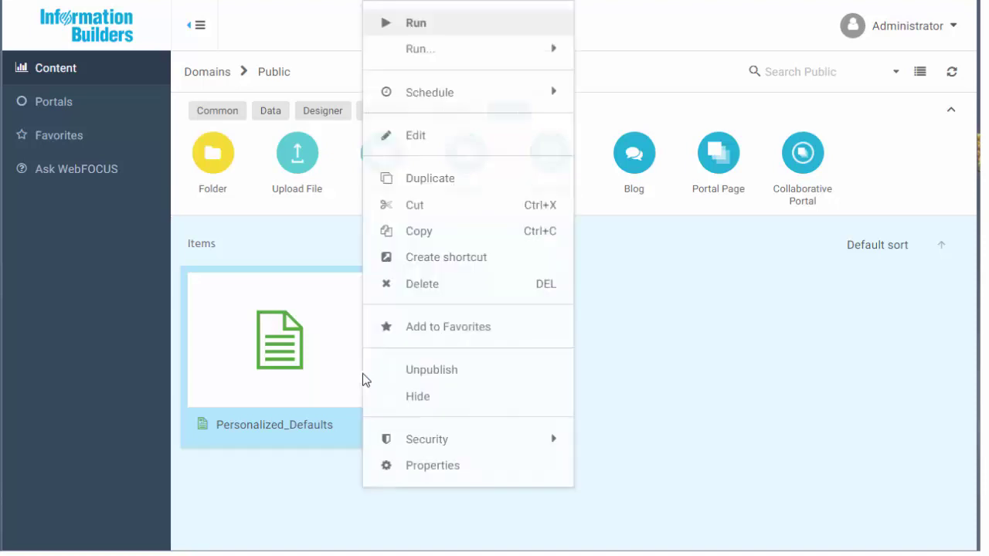
{"action": "left_click", "coordinate": [421, 468]}
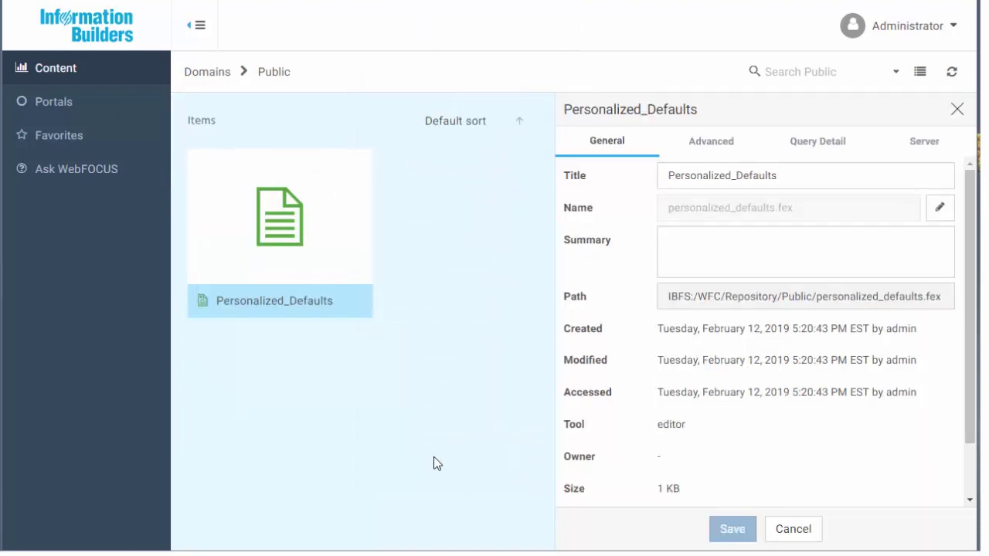
{"action": "left_click", "coordinate": [682, 305]}
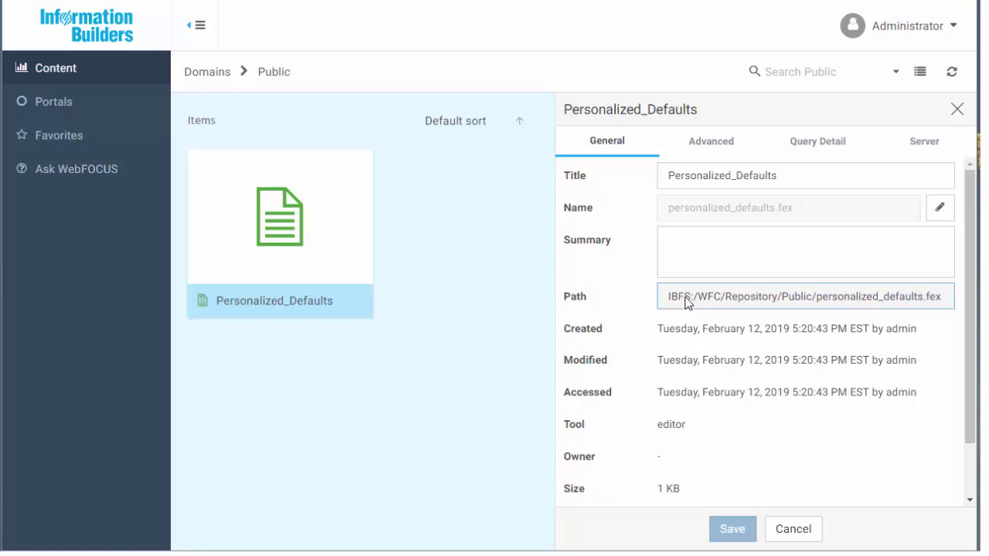
{"action": "triple_click", "coordinate": [697, 306]}
{"action": "key", "text": "ctrl+c"}
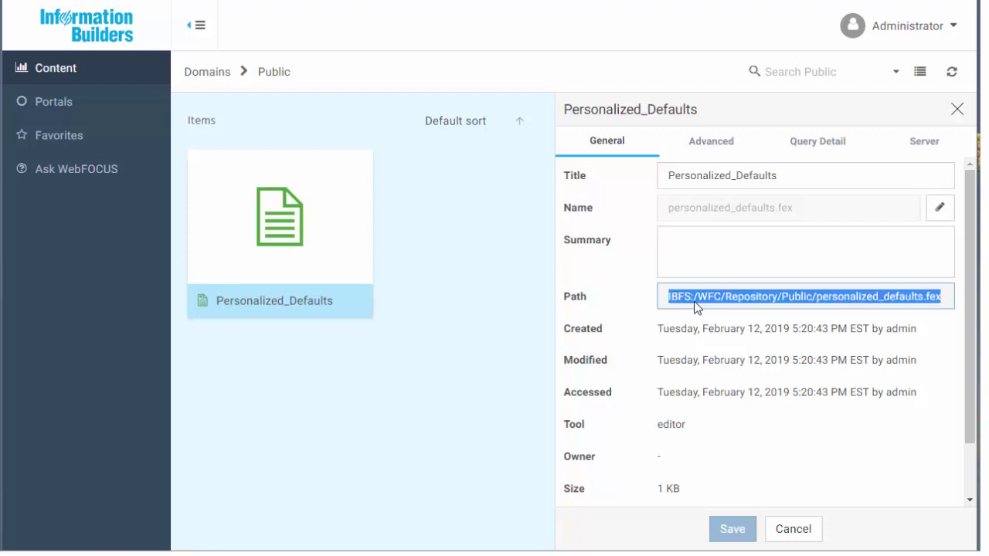
- In the Administration Console, set the paths executed on user sign-in to IBFS:/WFC/Repository/Public/personalized_defaults.fex and save the setting
{"action": "left_click", "coordinate": [887, 39]}
{"action": "mouse_move", "coordinate": [890, 80]}
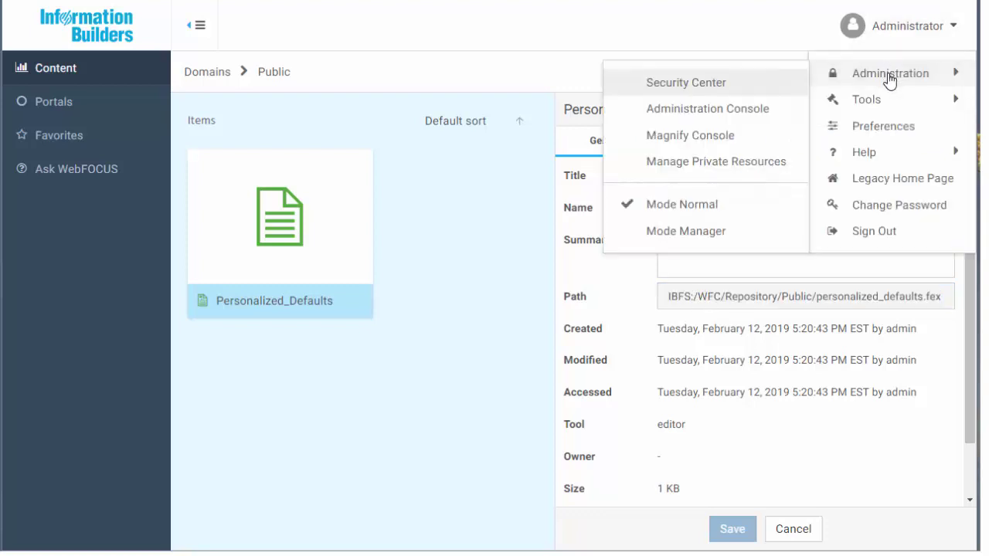
{"action": "left_click", "coordinate": [766, 116]}
{"action": "left_click", "coordinate": [60, 335]}
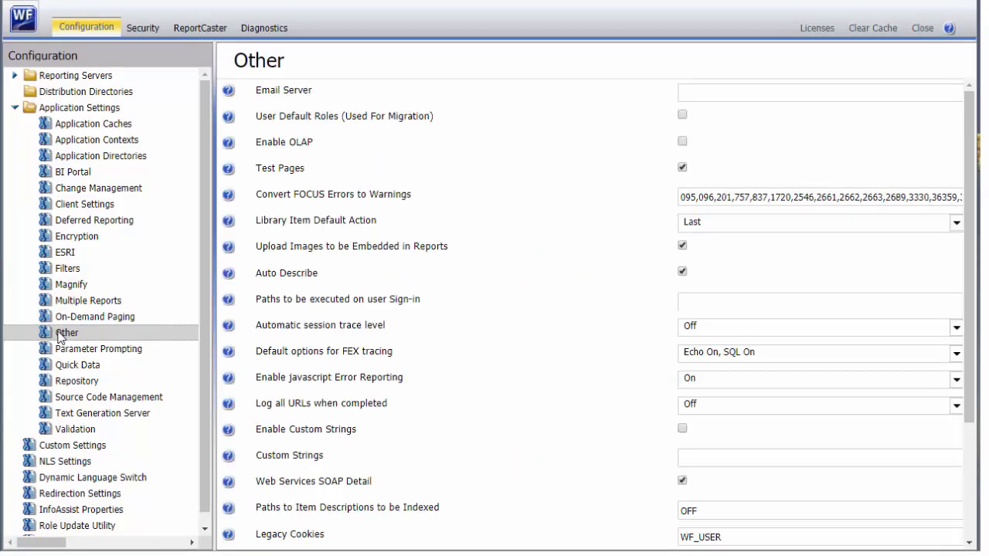
{"action": "left_click", "coordinate": [703, 302]}
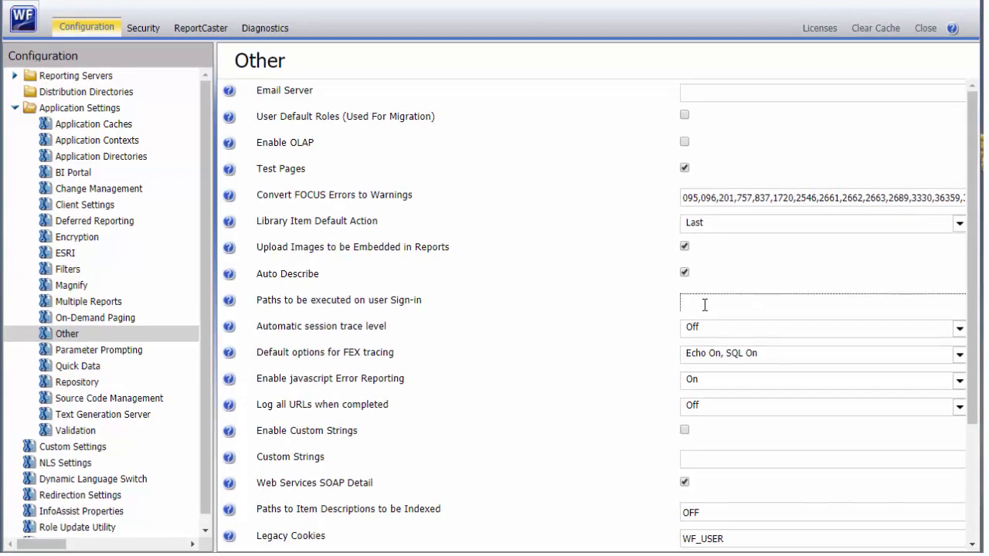
{"action": "key", "text": "ctrl+v"}
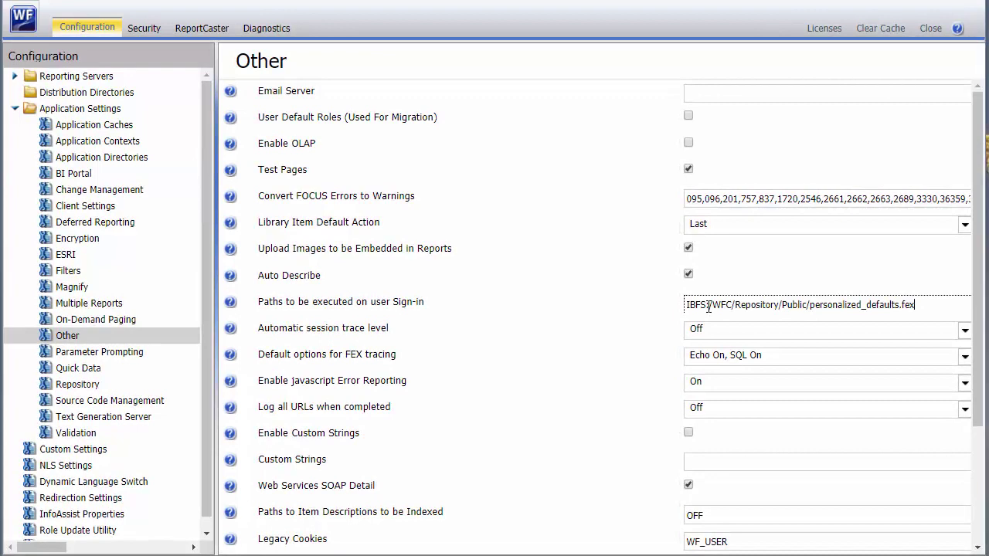
{"action": "scroll", "coordinate": [709, 307], "scroll_direction": "down", "scroll_amount": 5}
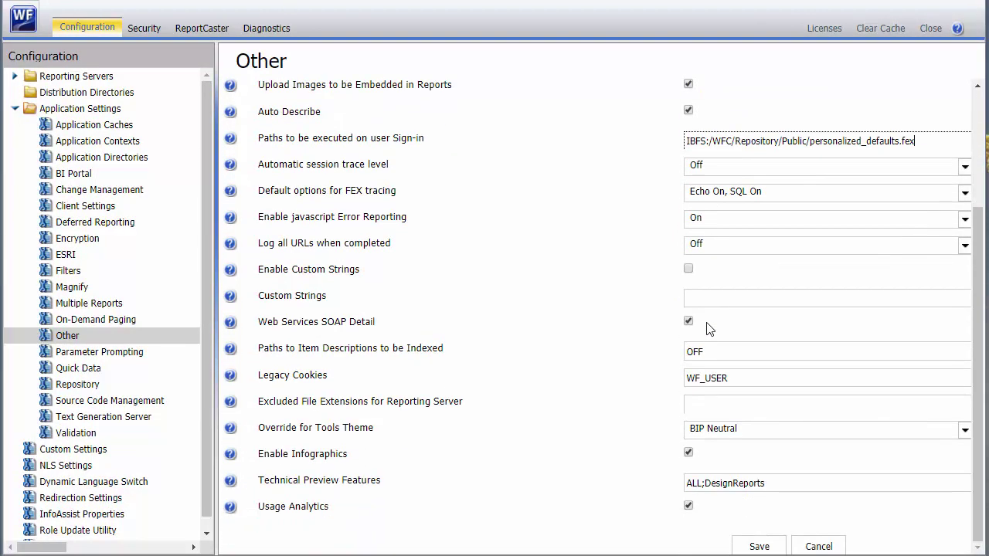
{"action": "left_click", "coordinate": [755, 544]}
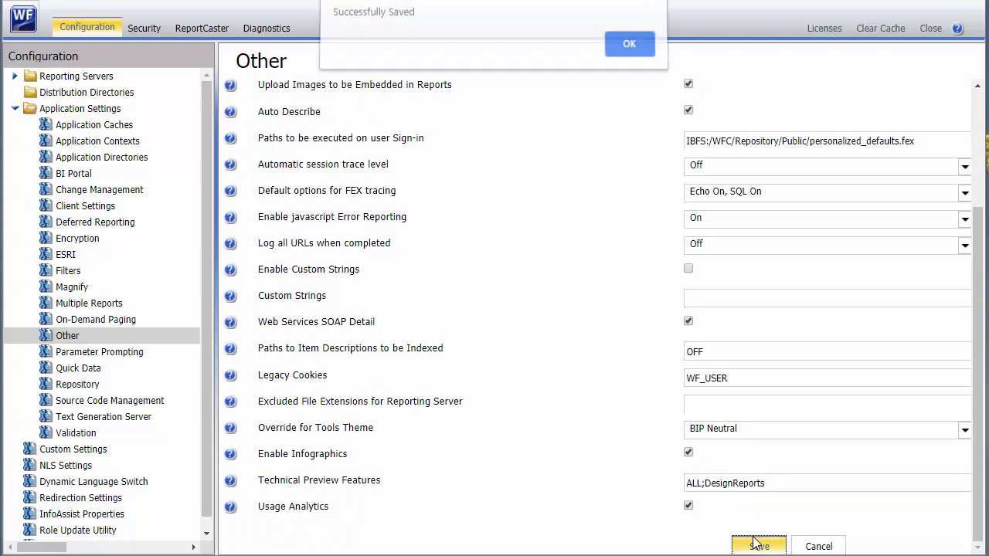
{"action": "left_click", "coordinate": [616, 49]}
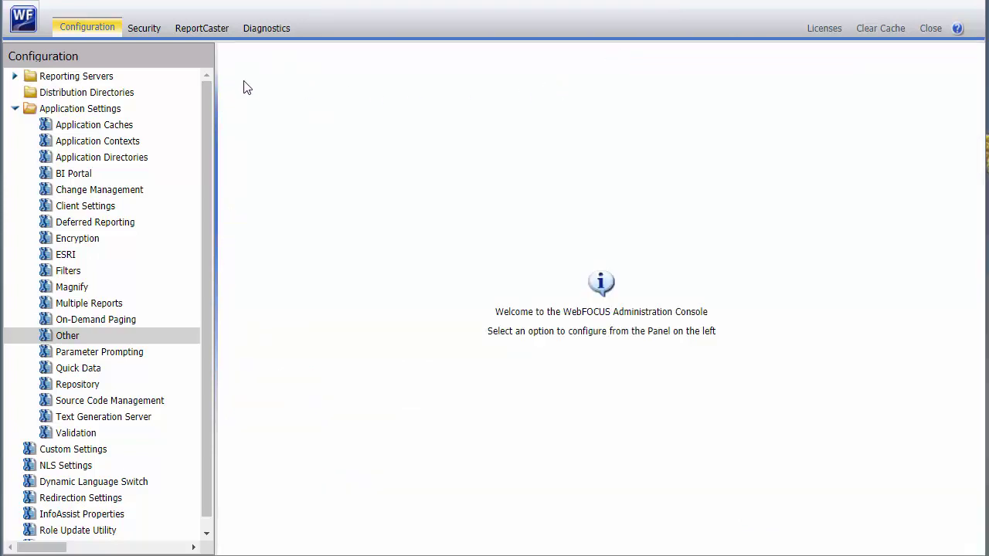
- Set the EDASERVE server connection's security to Trusted, passing the WebFOCUS user ID and their groups, and save it
{"action": "left_click", "coordinate": [13, 76]}
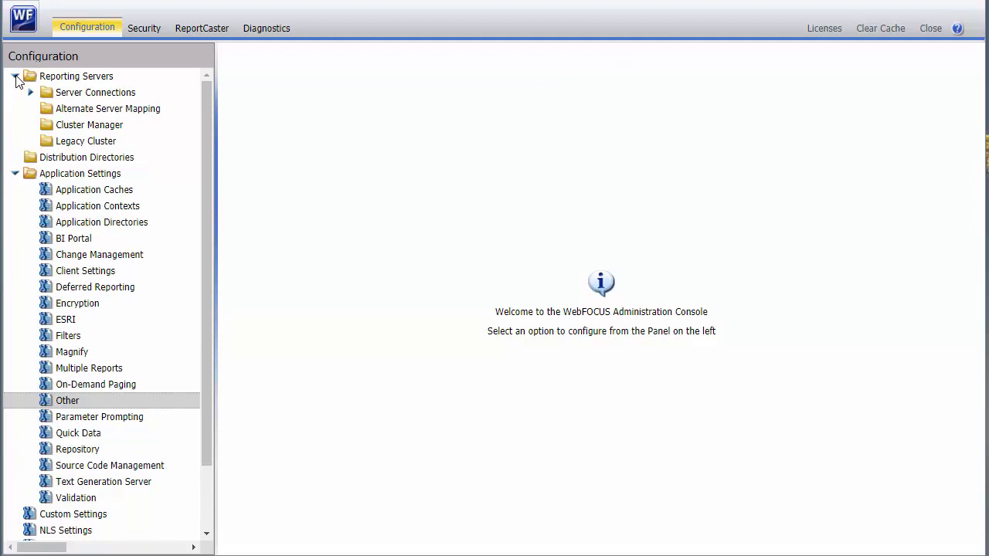
{"action": "left_click", "coordinate": [38, 90]}
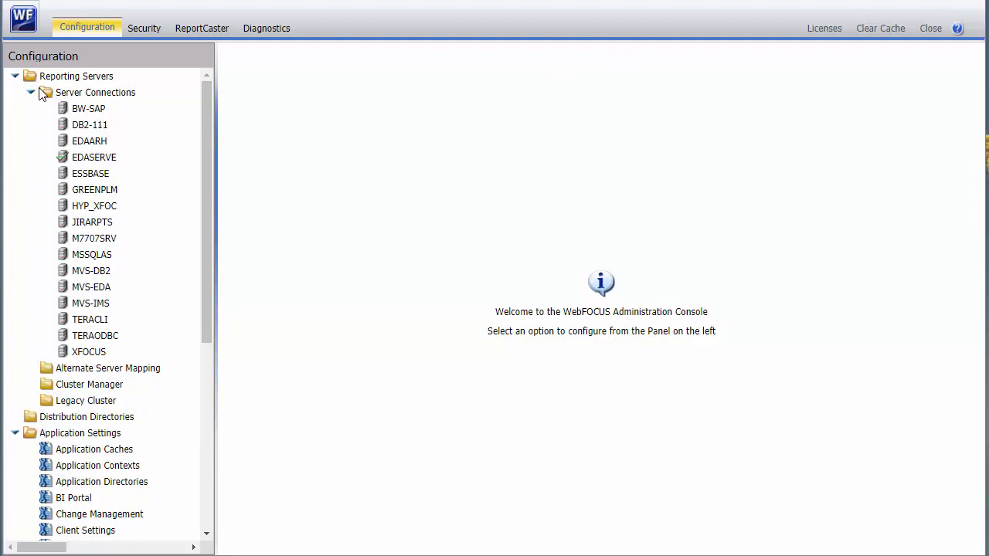
{"action": "left_click", "coordinate": [77, 159]}
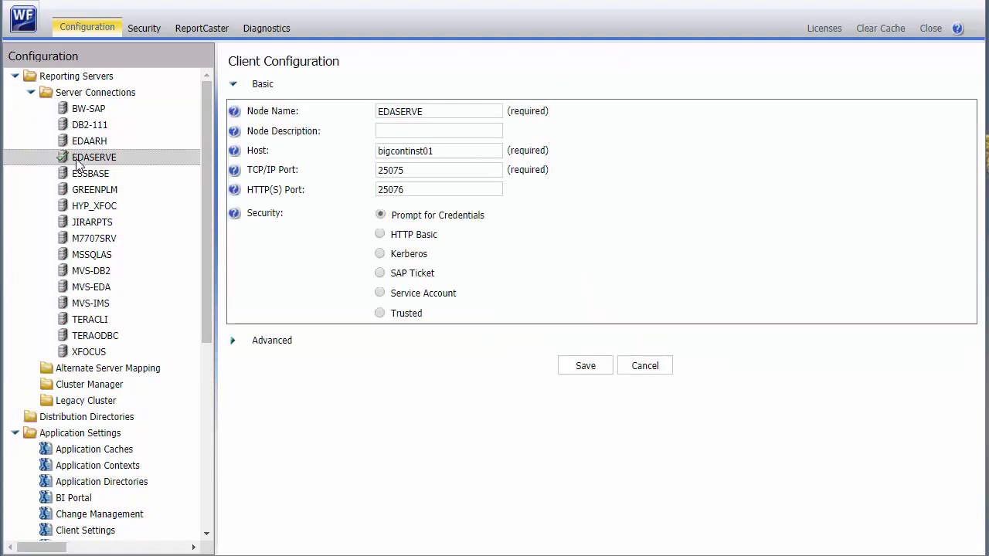
{"action": "left_click", "coordinate": [380, 314]}
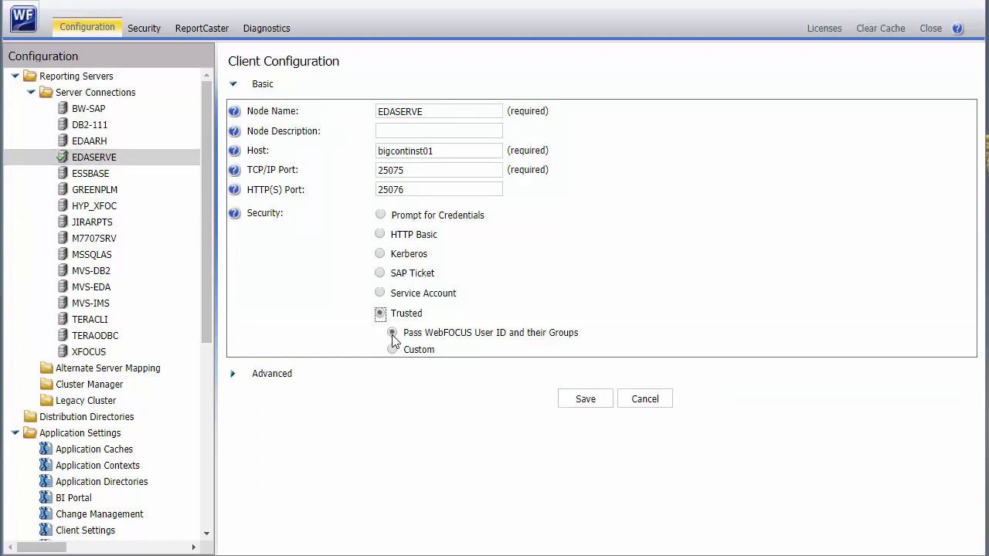
{"action": "left_click", "coordinate": [583, 401]}
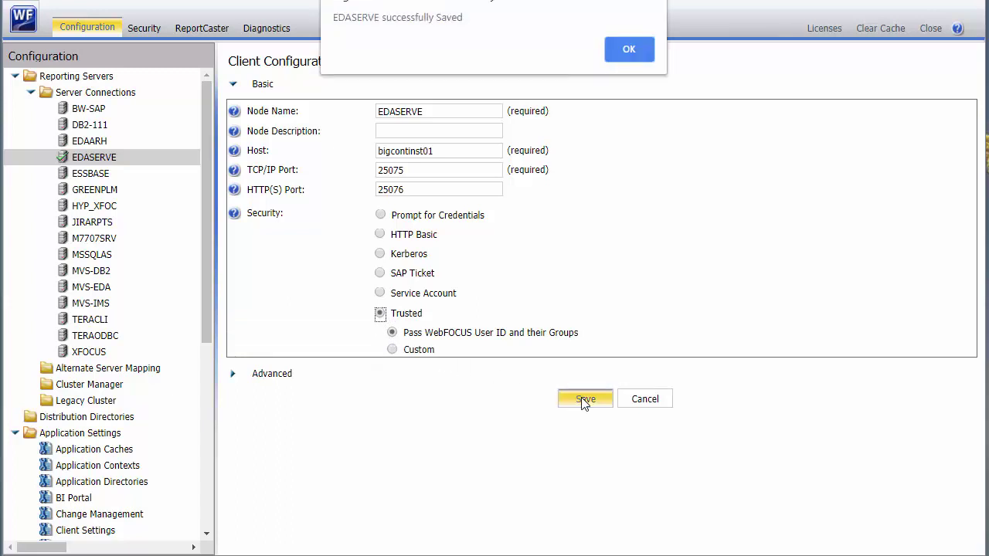
{"action": "left_click", "coordinate": [614, 56]}
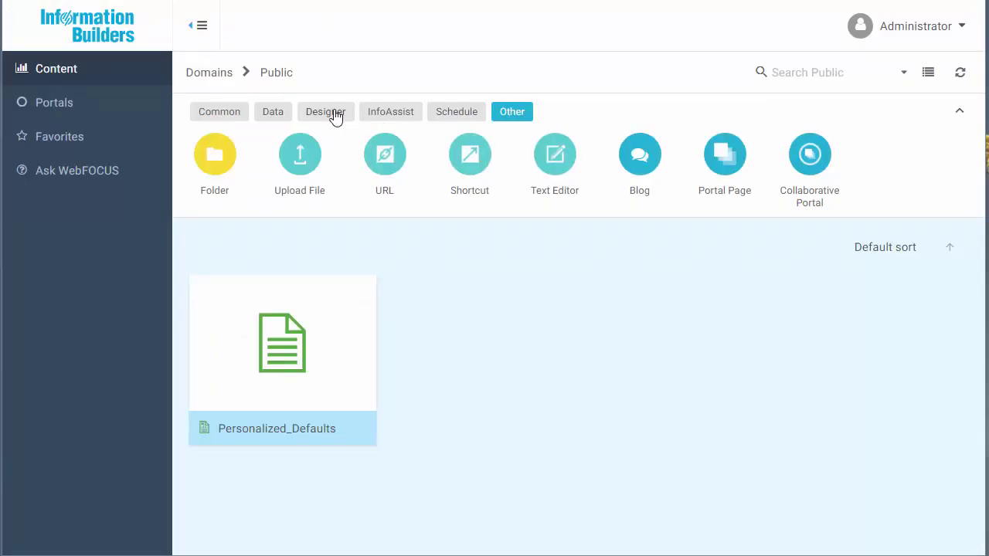
- On a Designer page, extend the Store Sales by Region container to the height of the two adjacent charts and add the filter controls
{"action": "left_click", "coordinate": [335, 115]}
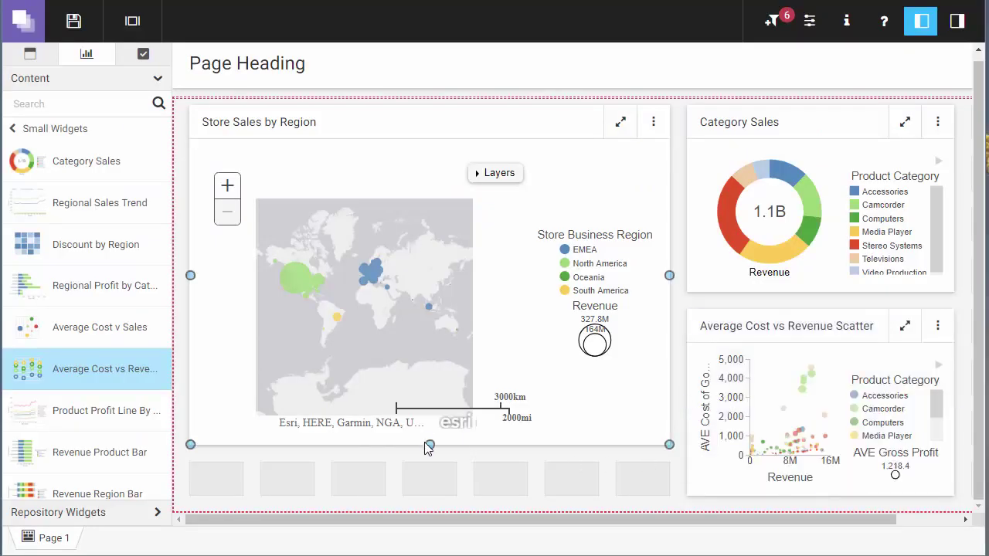
{"action": "left_click_drag", "start_coordinate": [431, 442], "coordinate": [430, 489]}
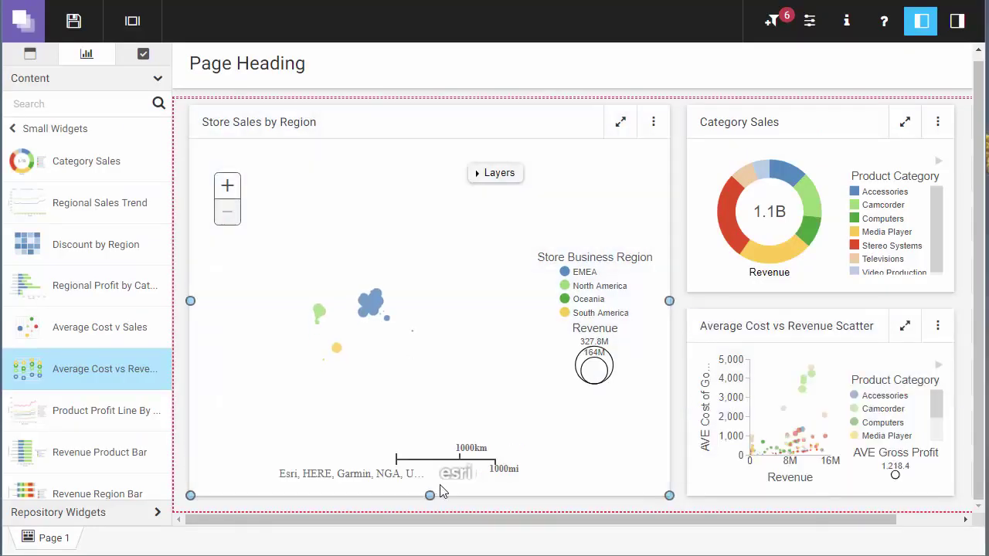
{"action": "left_click", "coordinate": [771, 21]}
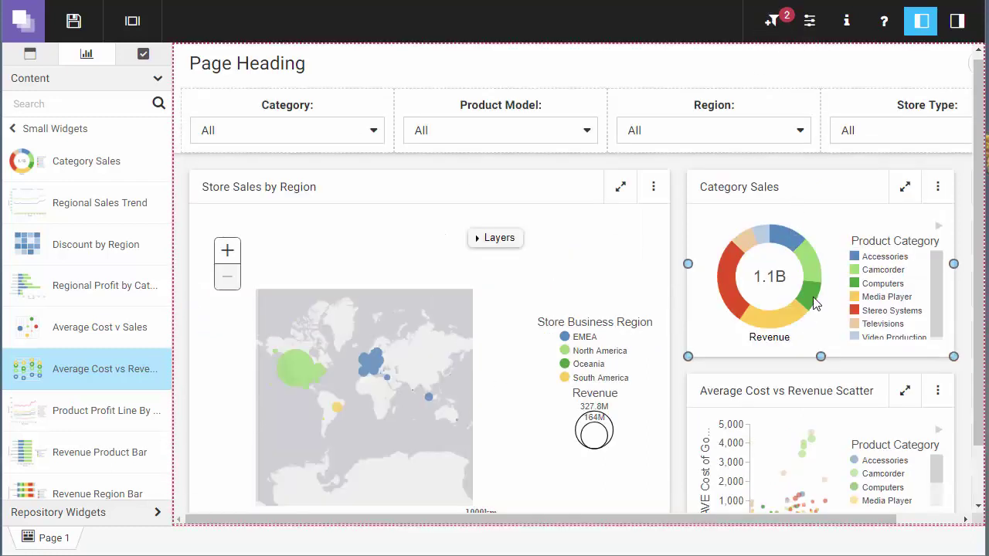
{"action": "left_click", "coordinate": [618, 268]}
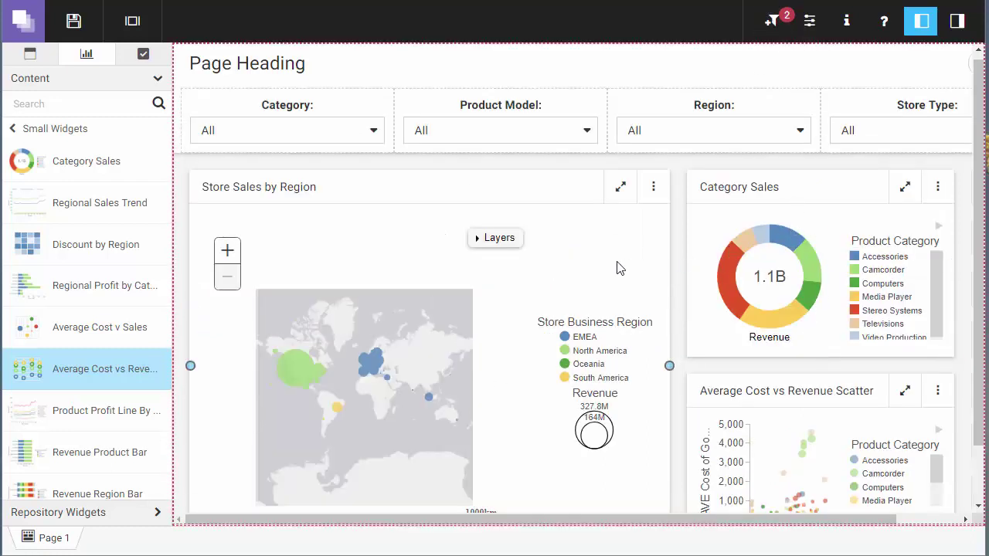
- Set the default value of the page's Region filter control to the global variable &&DEFREGION
{"action": "left_click", "coordinate": [749, 106]}
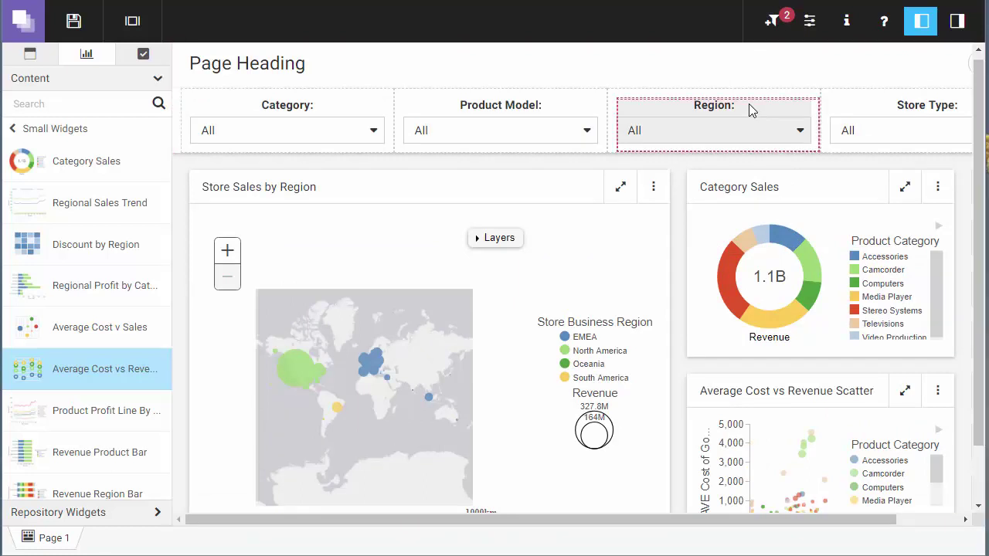
{"action": "left_click", "coordinate": [963, 25]}
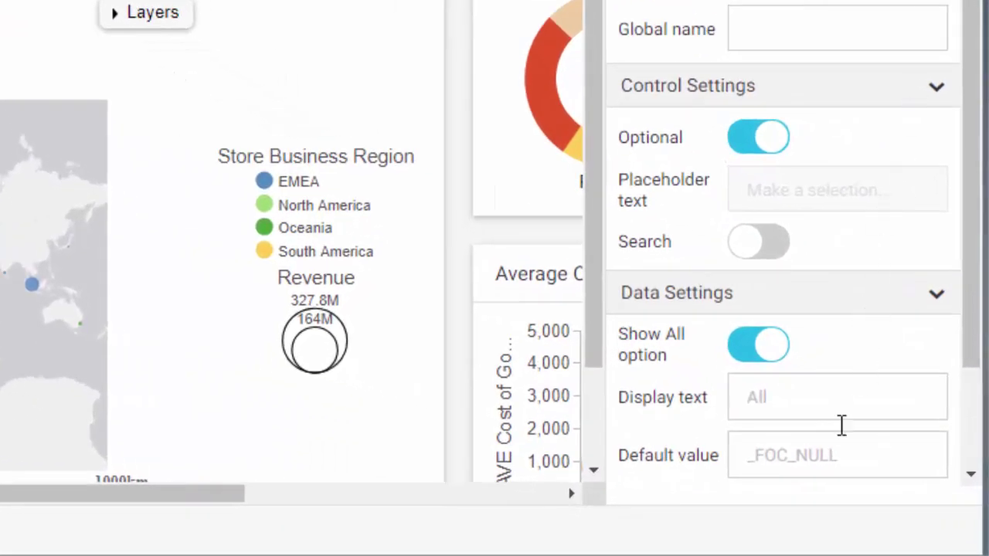
{"action": "left_click", "coordinate": [830, 455]}
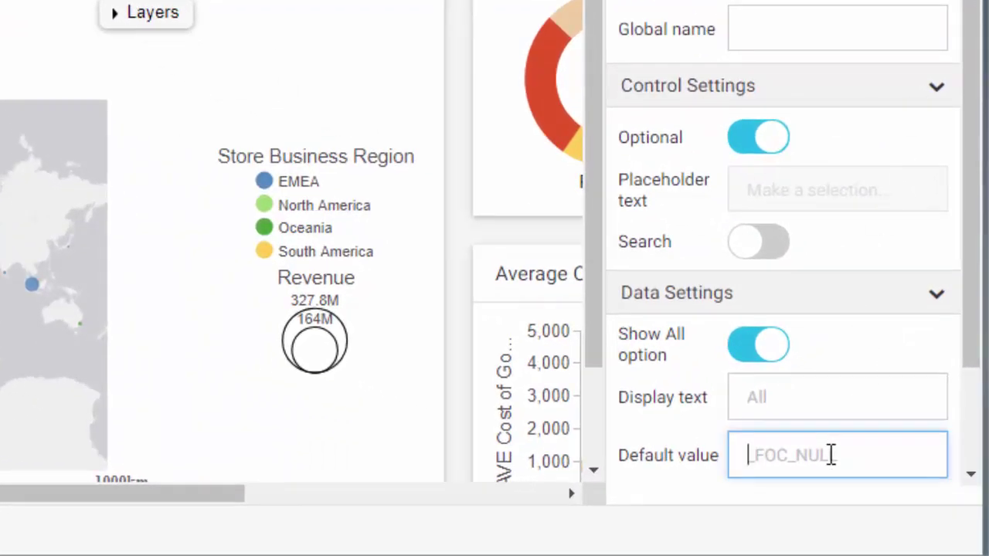
{"action": "type", "text": "&"}
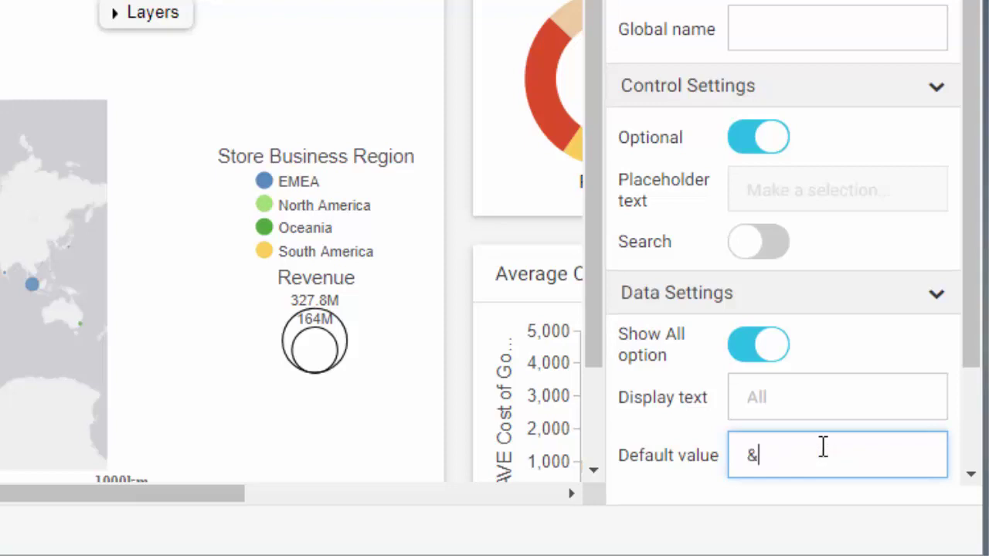
{"action": "type", "text": "&DEFREGIO"}
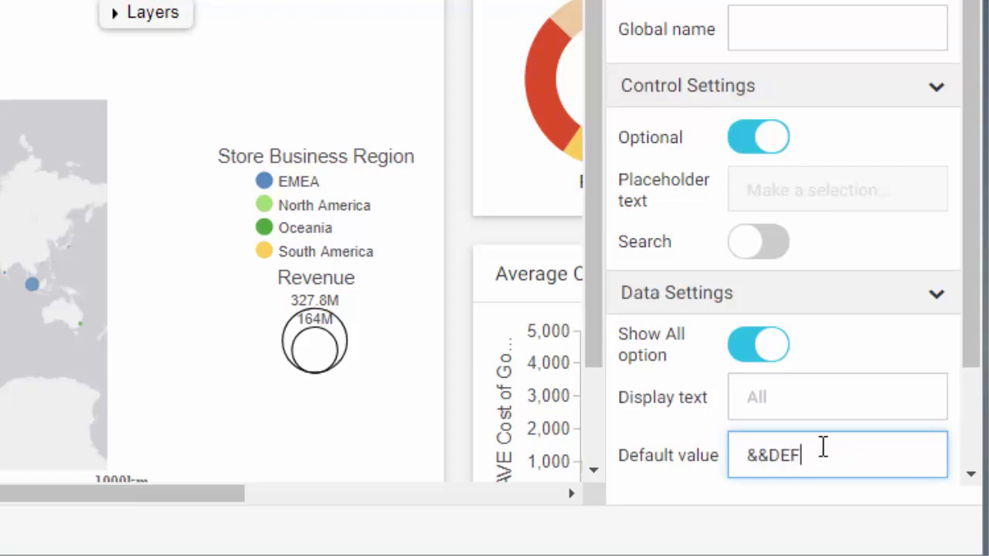
{"action": "type", "text": "N"}
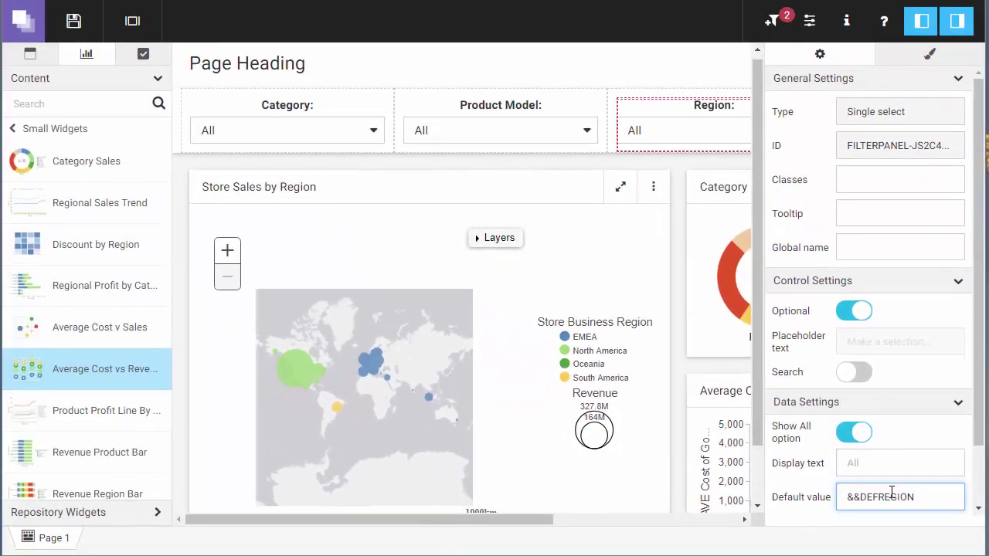
- Save the page with the title Page 1 in the Public domain and publish it
{"action": "left_click", "coordinate": [83, 24]}
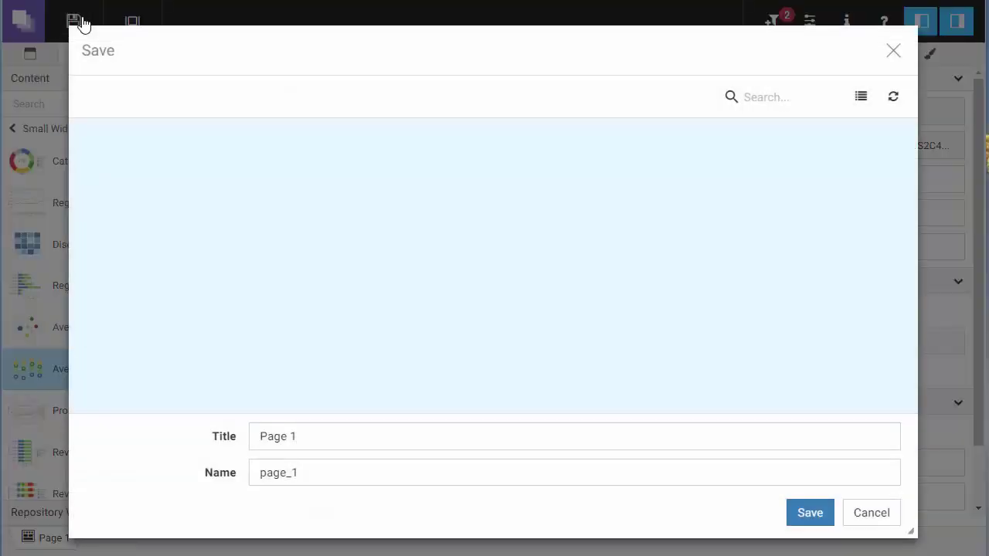
{"action": "left_click", "coordinate": [812, 515]}
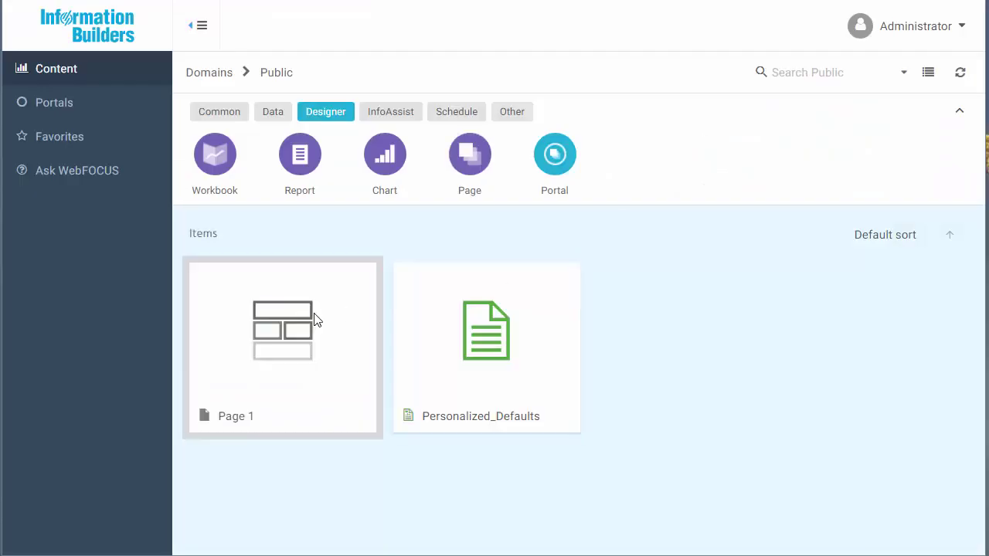
{"action": "right_click", "coordinate": [314, 319]}
{"action": "left_click", "coordinate": [344, 357]}
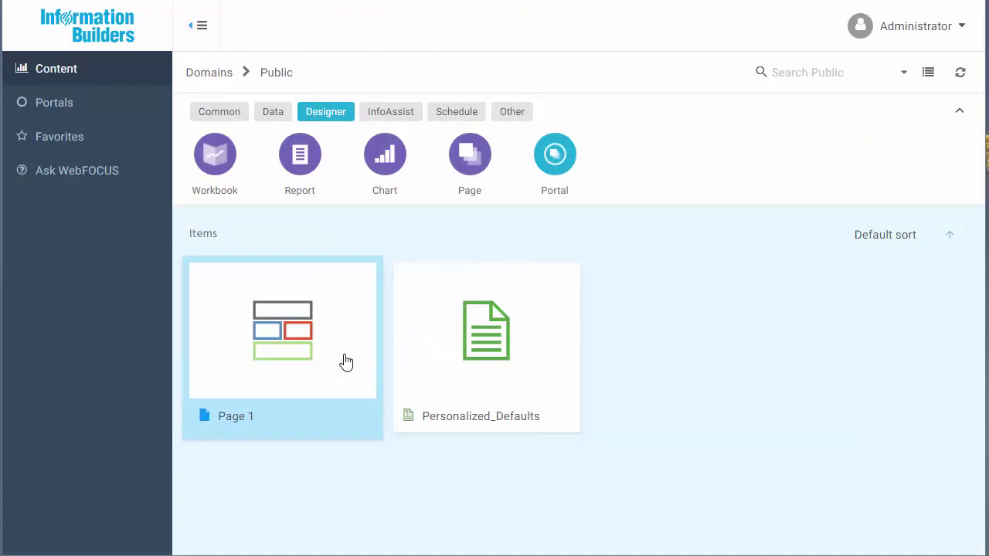
- Sign out and back in with the admin account, then run Page 1 to check its default region and close it
{"action": "left_click", "coordinate": [871, 34]}
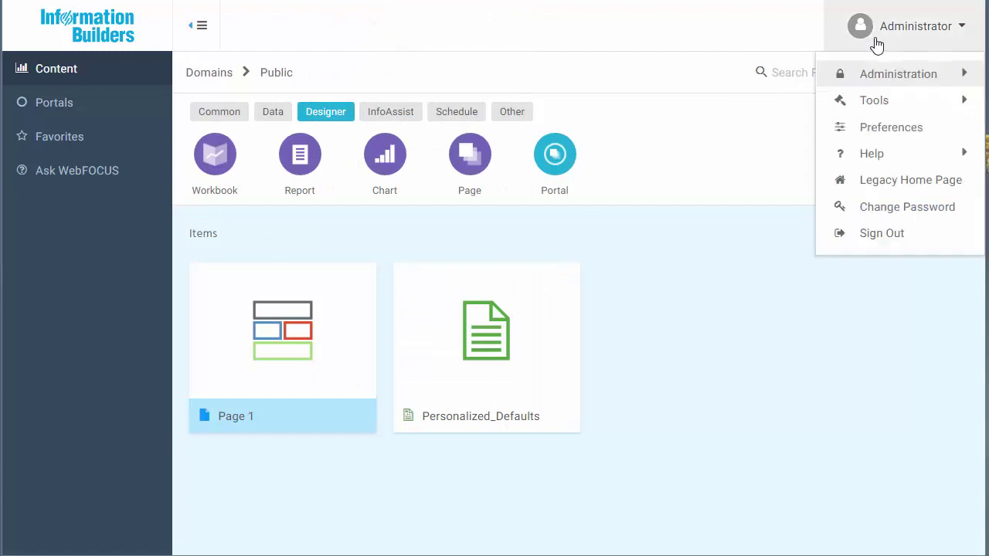
{"action": "left_click", "coordinate": [865, 238]}
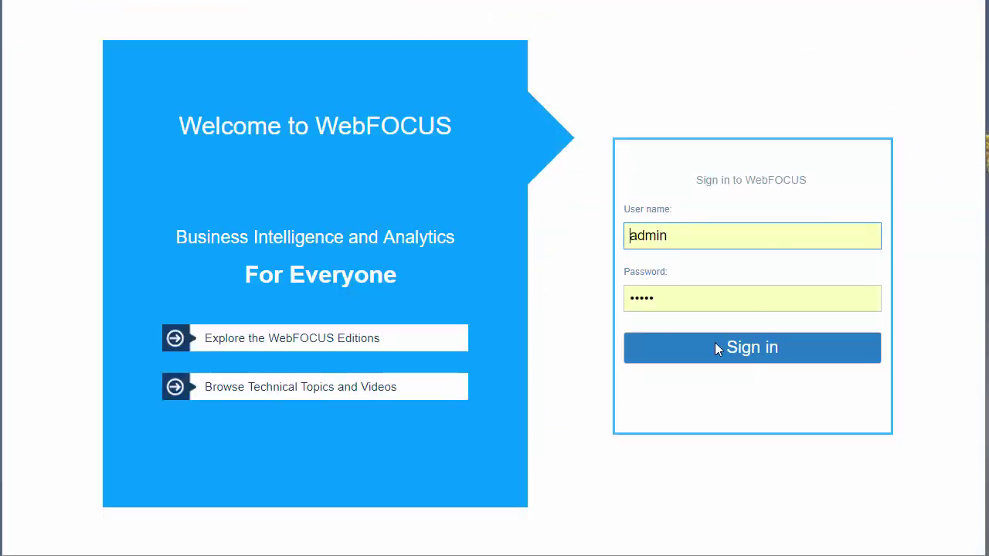
{"action": "left_click", "coordinate": [680, 307]}
{"action": "left_click", "coordinate": [691, 393]}
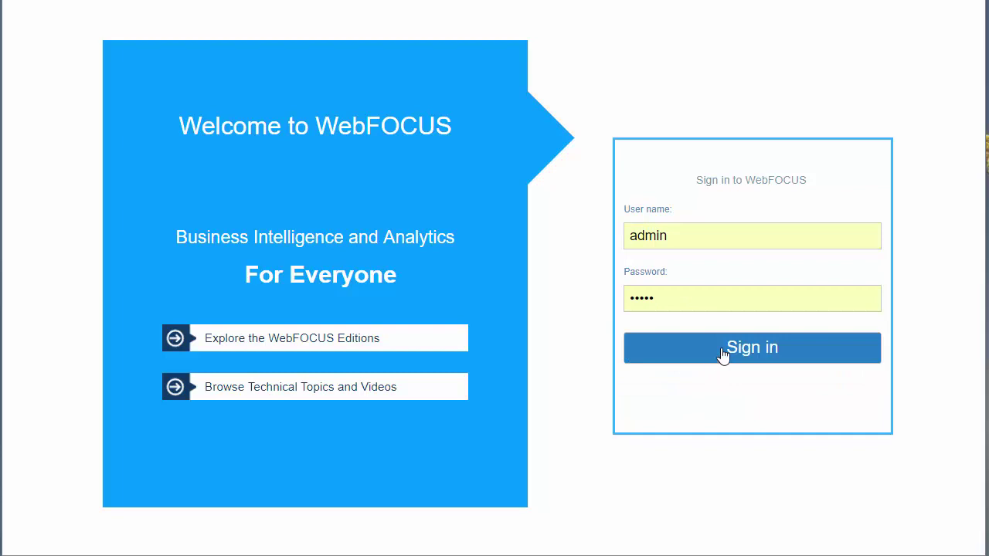
{"action": "left_click", "coordinate": [723, 349]}
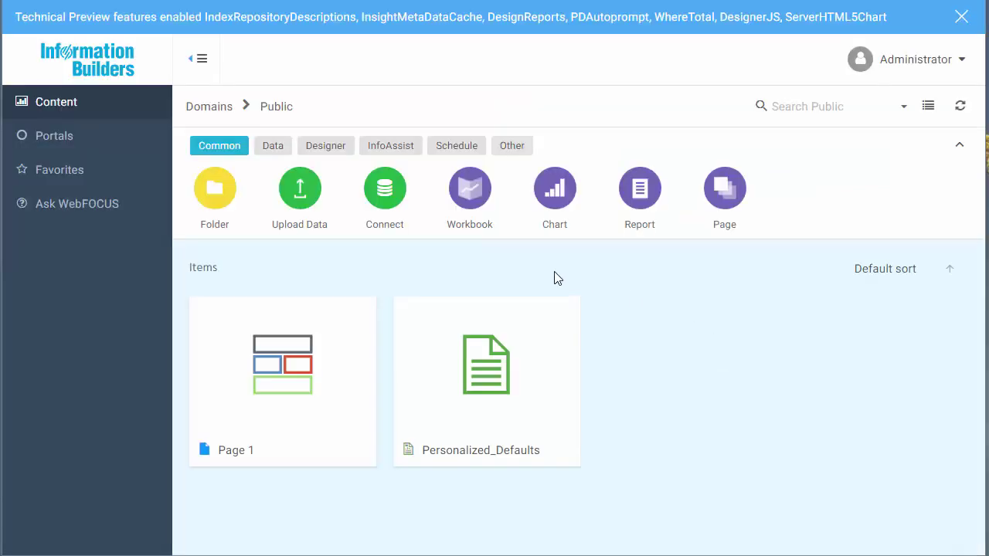
{"action": "double_click", "coordinate": [267, 361]}
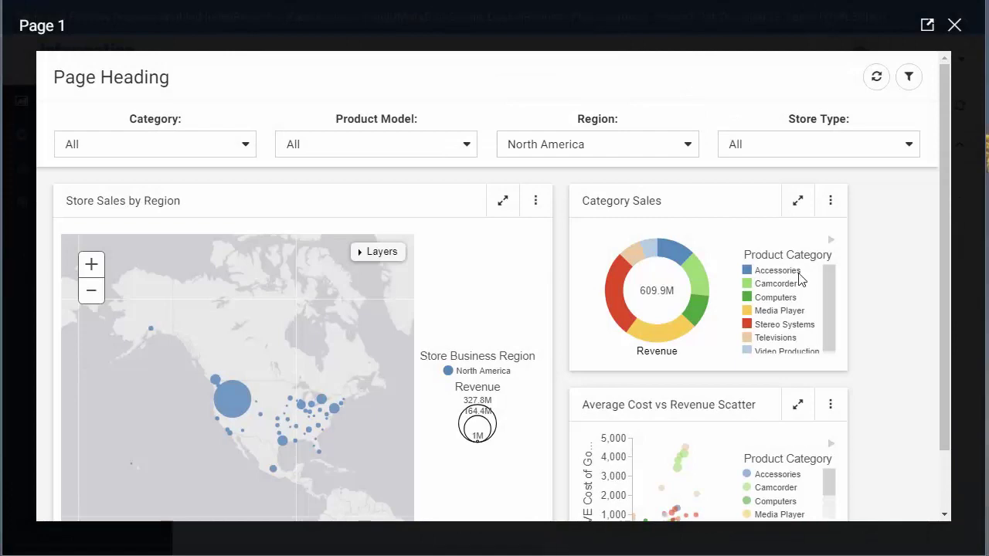
{"action": "left_click", "coordinate": [955, 24]}
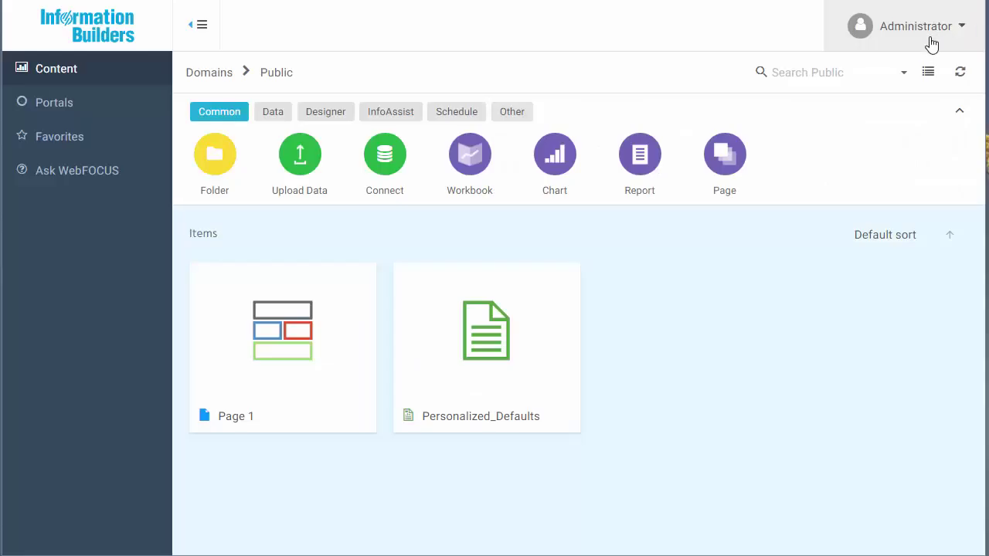
- Sign out, sign in as user1, and run Page 1 to check that user's default region before closing it
{"action": "left_click", "coordinate": [929, 38]}
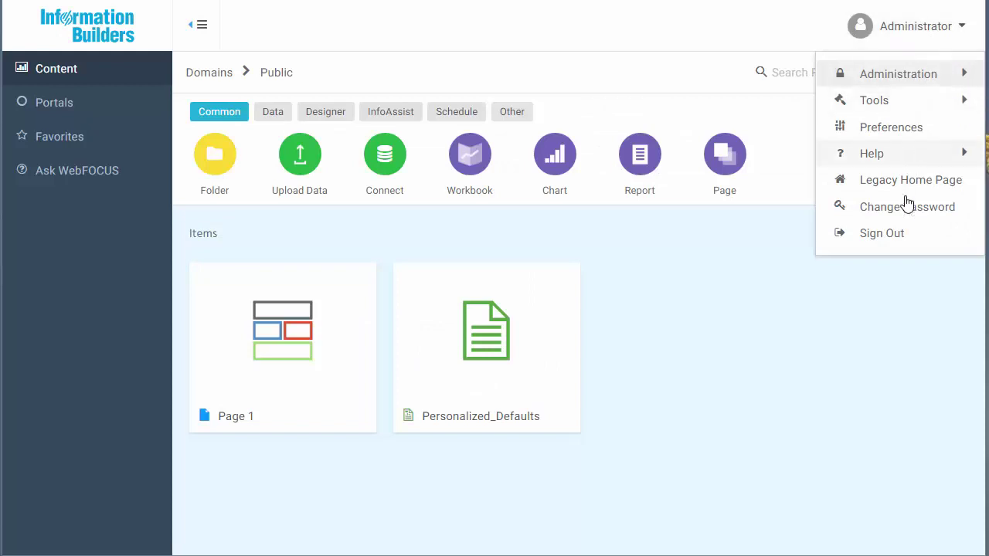
{"action": "left_click", "coordinate": [902, 239]}
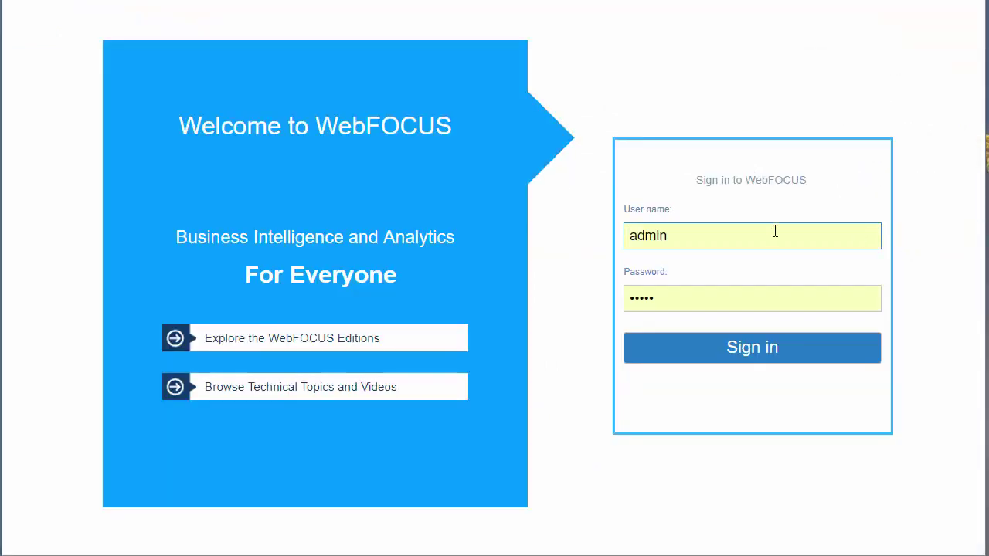
{"action": "left_click", "coordinate": [774, 230]}
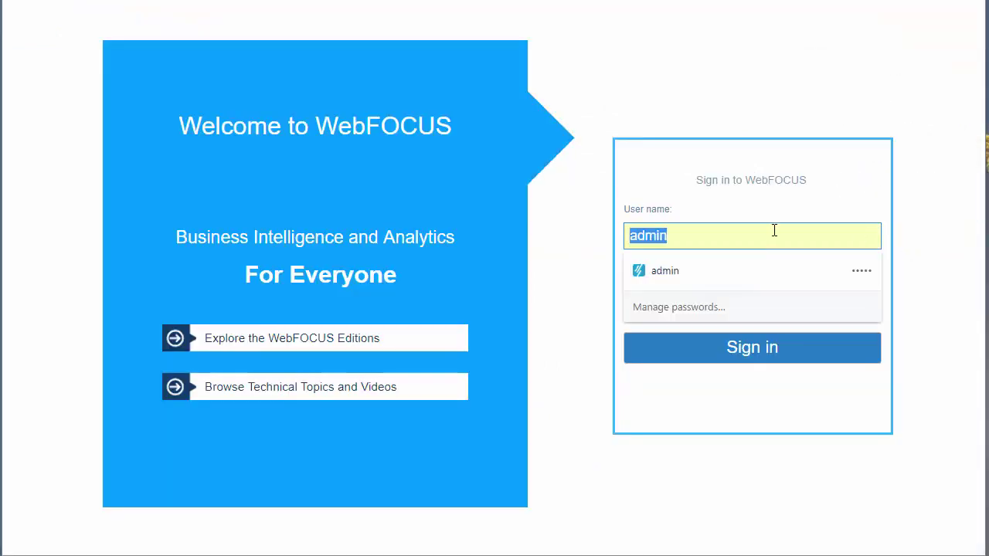
{"action": "type", "text": "user"}
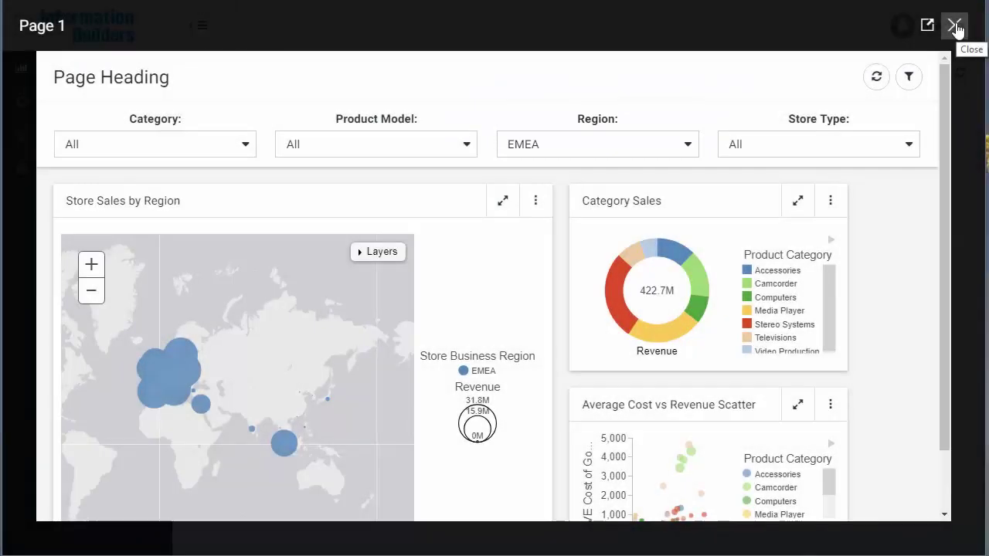
{"action": "left_click", "coordinate": [956, 28]}
- Switch the session from user1 to user2 and run Page 1 to check the second user's default region
{"action": "left_click", "coordinate": [958, 40]}
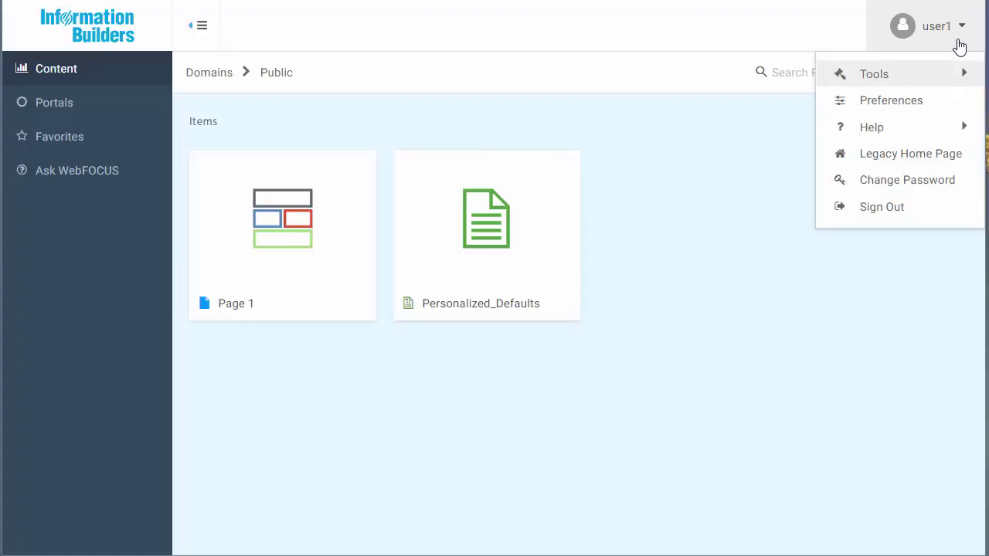
{"action": "left_click", "coordinate": [929, 210]}
{"action": "double_click", "coordinate": [734, 225]}
{"action": "type", "text": "user"}
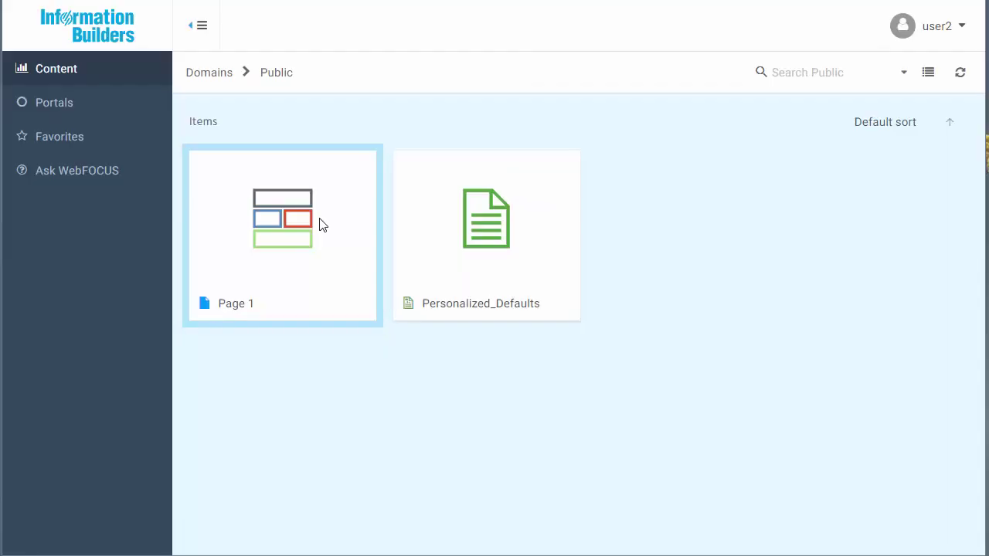
{"action": "left_click", "coordinate": [319, 223]}
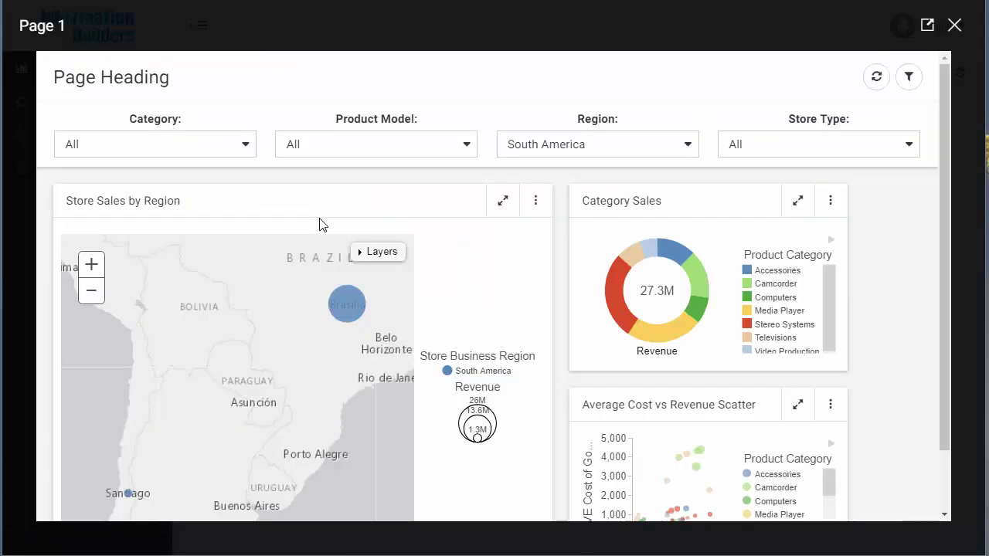